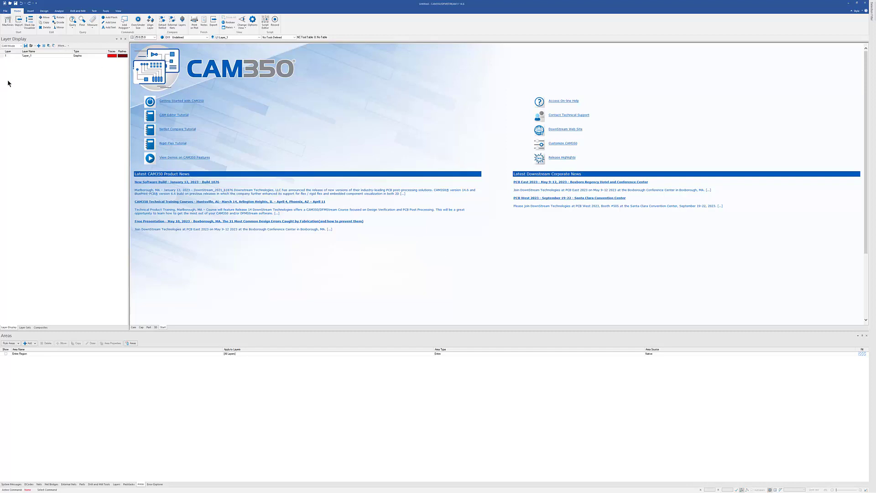
# - Start an automatic import from the 274x DST Demo folder without a template, importing all files, and continue to layer type identification
pyautogui.click(6, 12)
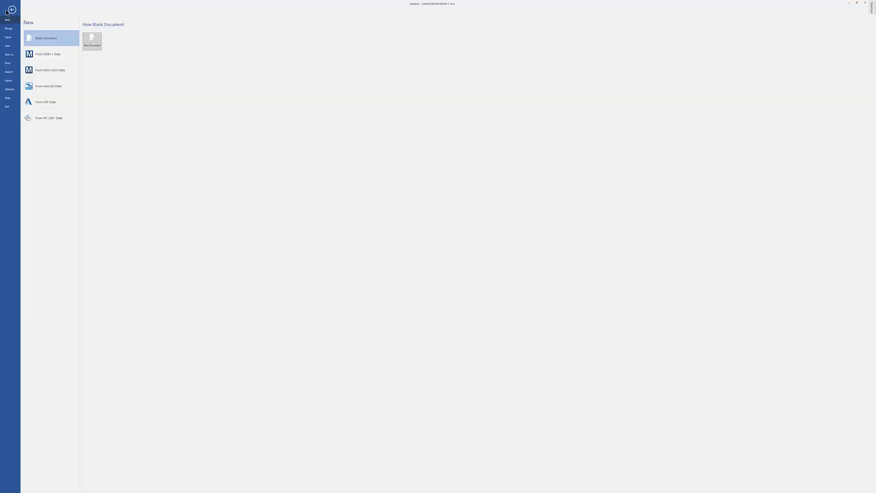
pyautogui.click(11, 73)
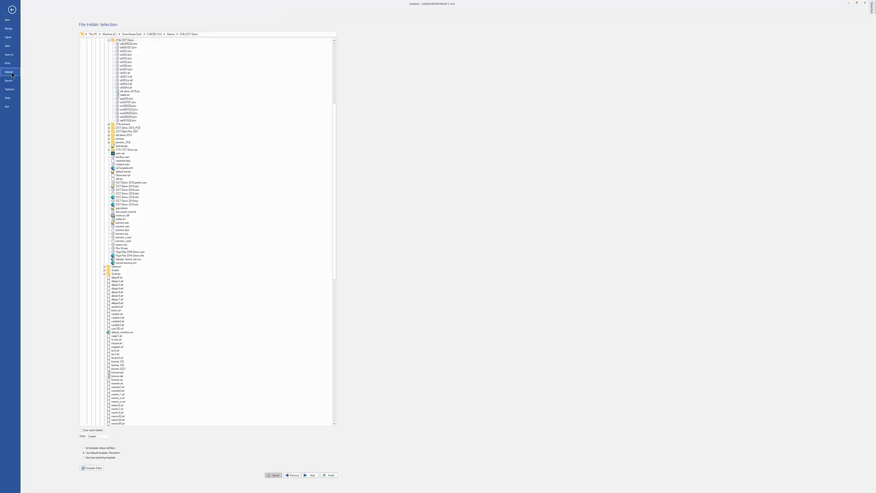
pyautogui.click(126, 40)
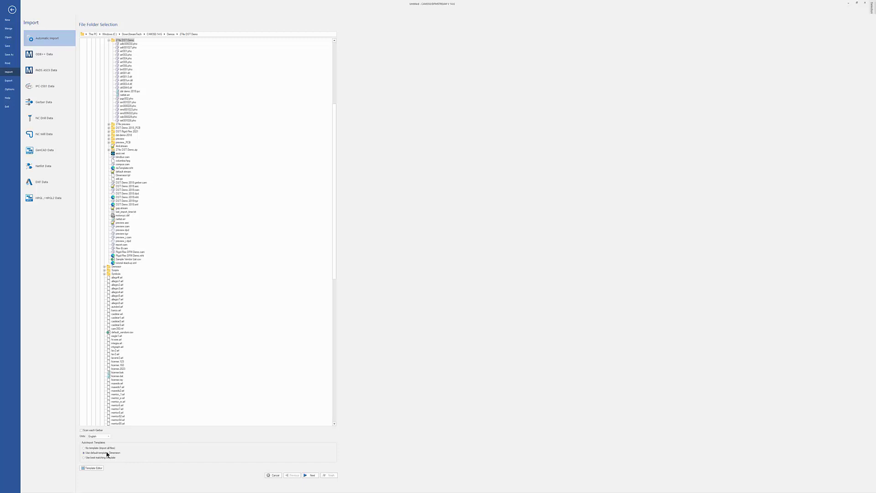
pyautogui.click(92, 448)
pyautogui.click(310, 475)
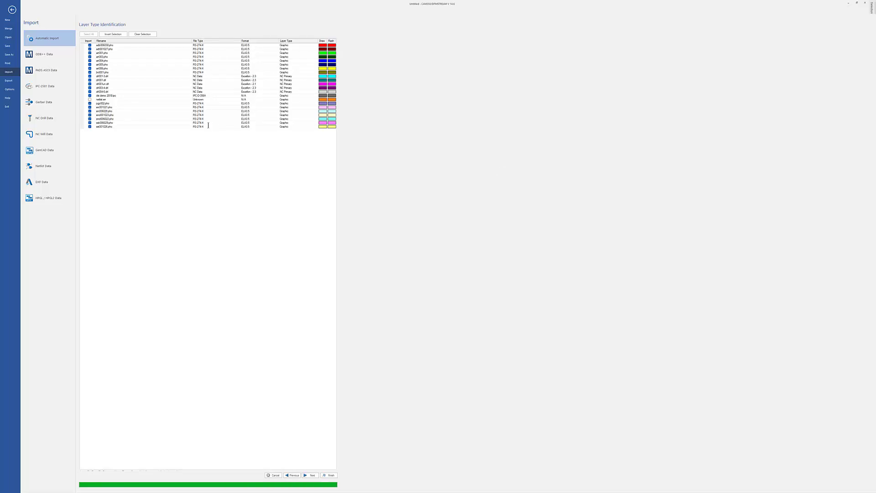
# - View the layer types available for the first file in the import list
pyautogui.click(316, 46)
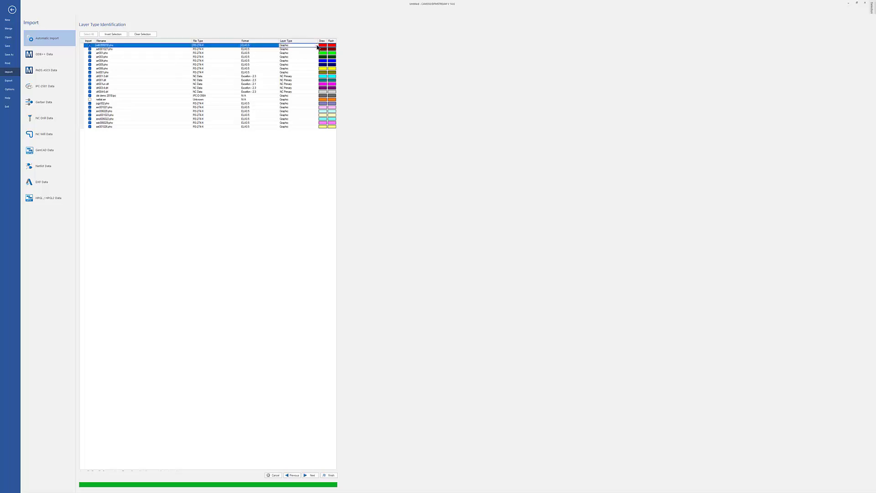
pyautogui.click(316, 44)
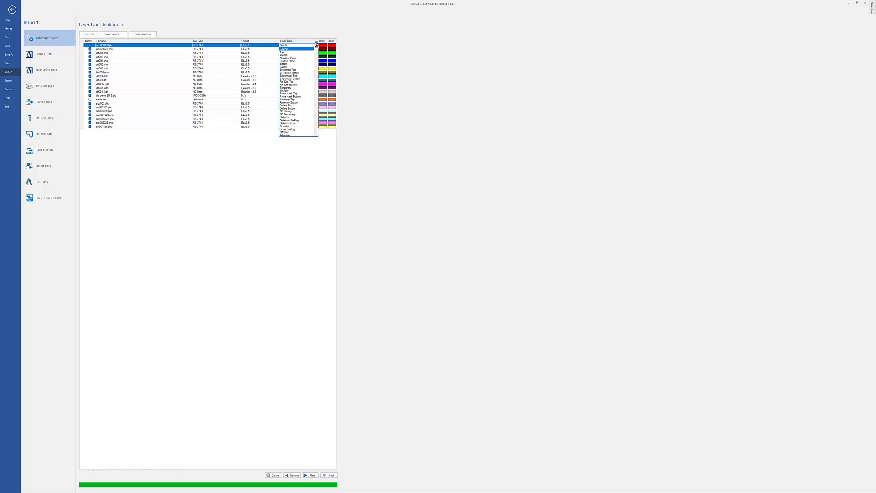
pyautogui.click(395, 42)
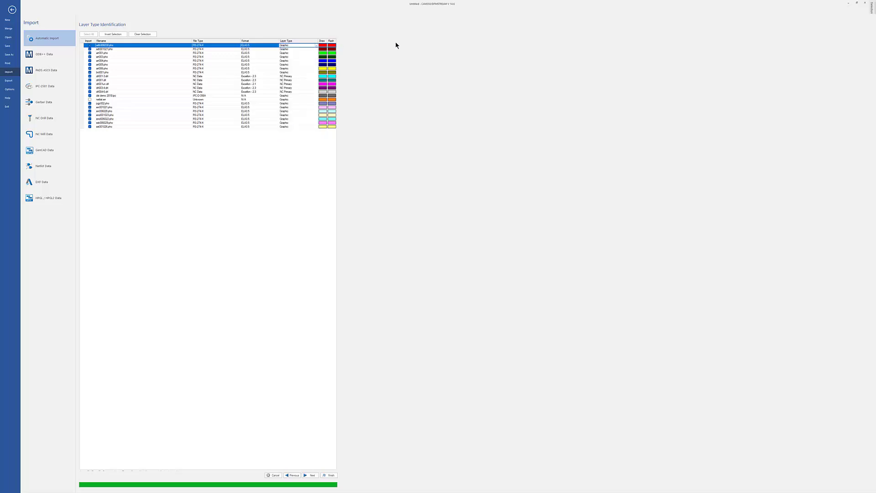
# - Set the layer type of art001.pho to Top and art003.pho to Internal in the import list
pyautogui.click(109, 54)
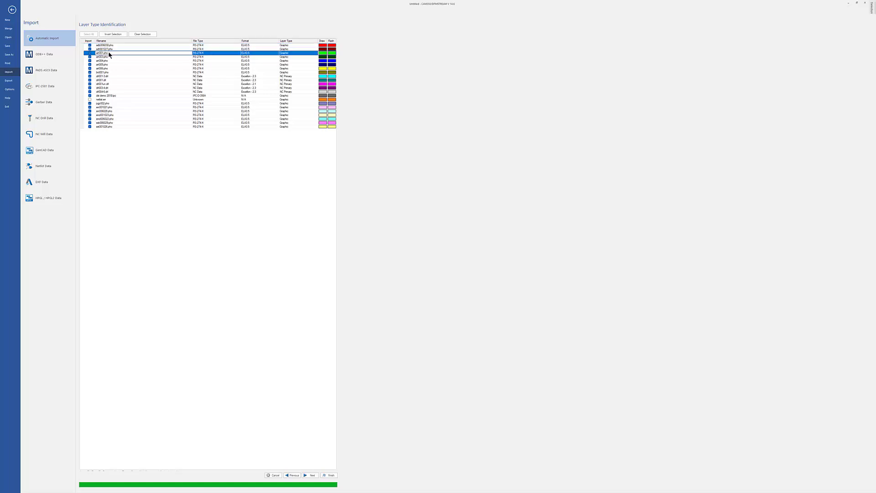
pyautogui.click(314, 53)
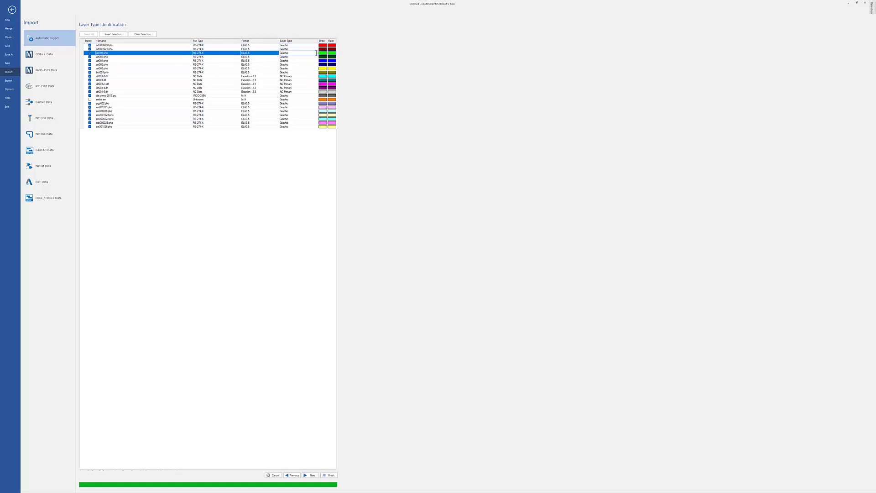
pyautogui.click(316, 53)
pyautogui.click(305, 60)
pyautogui.click(112, 57)
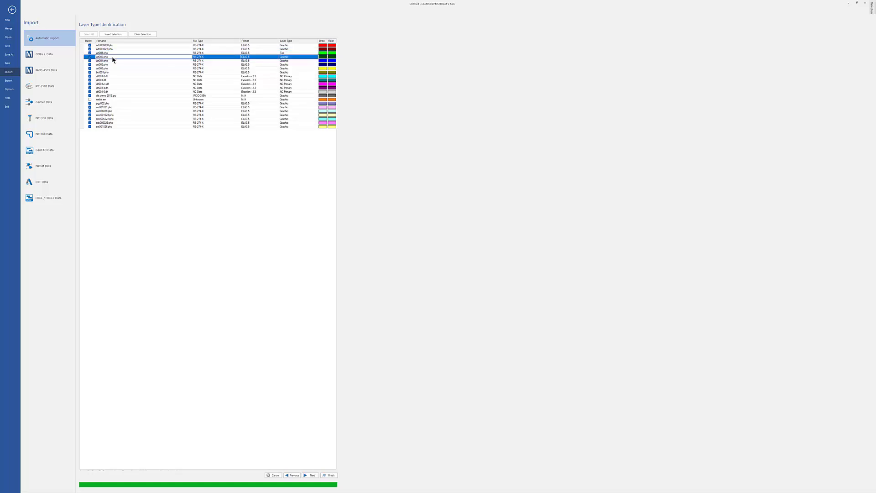
pyautogui.click(317, 59)
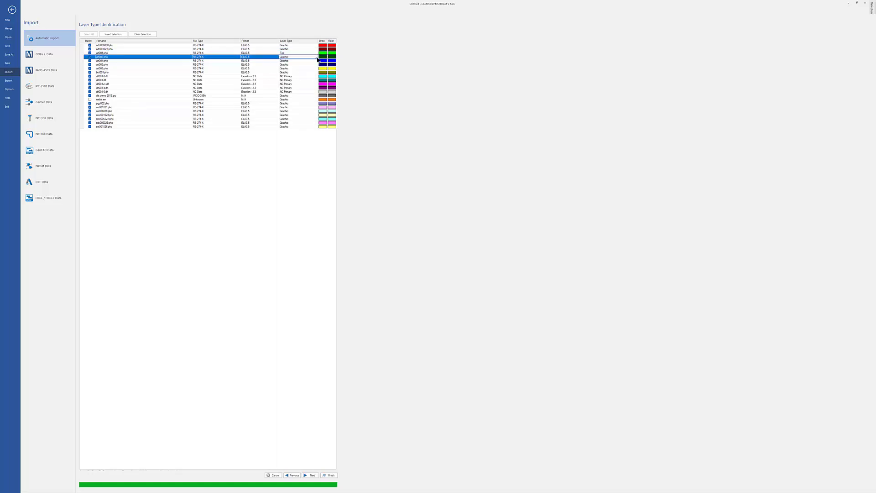
pyautogui.click(316, 58)
pyautogui.click(299, 65)
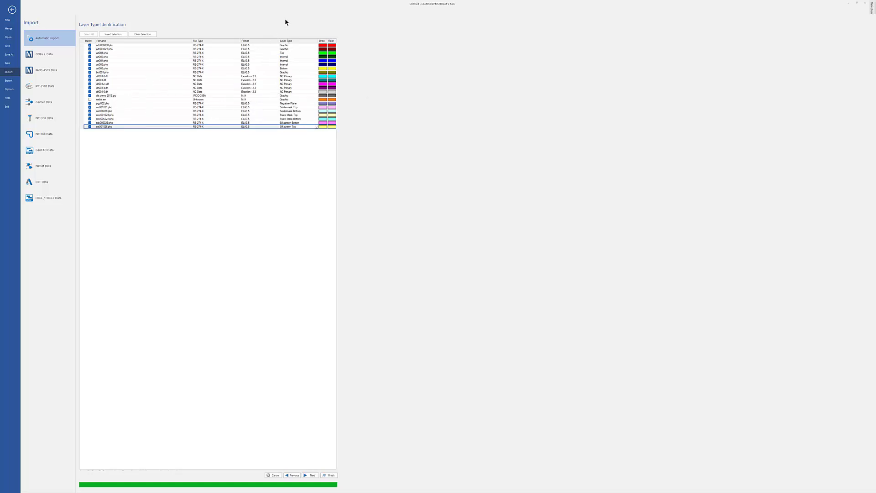
# - Show layer labels in the stackup, limit the last three drill spans to layers 1–3, 3–4 and 4–6, and leave the import
pyautogui.click(308, 474)
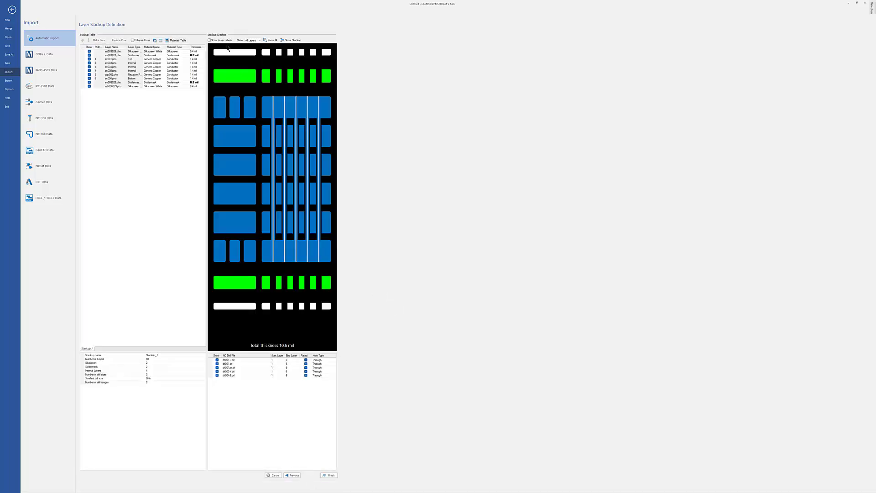
pyautogui.click(213, 41)
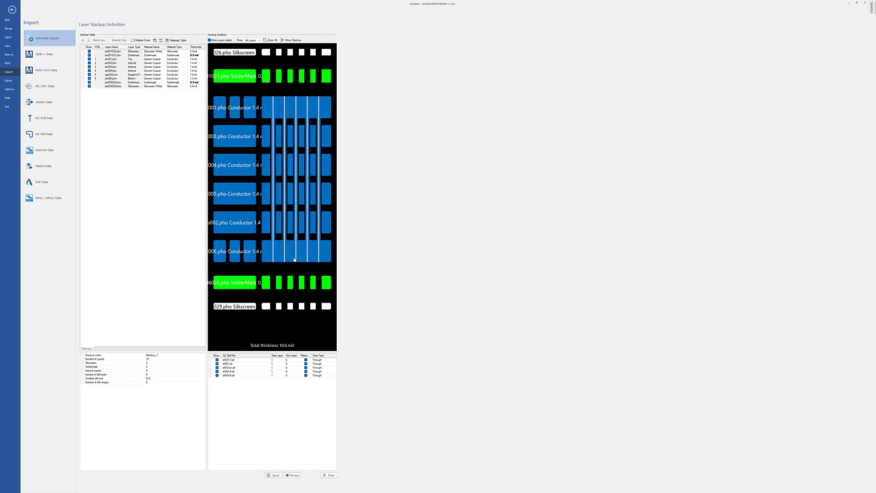
pyautogui.moveTo(295, 260); pyautogui.dragTo(295, 169)
pyautogui.moveTo(308, 97); pyautogui.dragTo(305, 204)
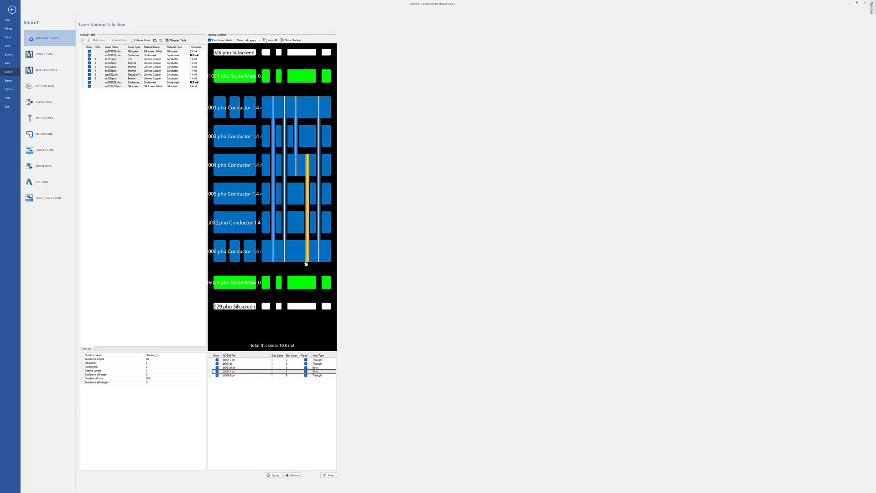
pyautogui.moveTo(306, 261); pyautogui.dragTo(306, 204)
pyautogui.moveTo(318, 96); pyautogui.dragTo(314, 196)
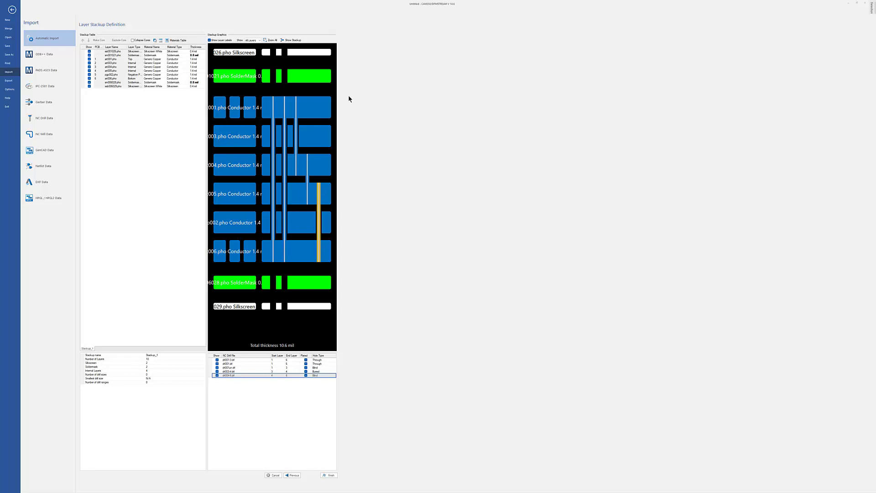
pyautogui.click(12, 10)
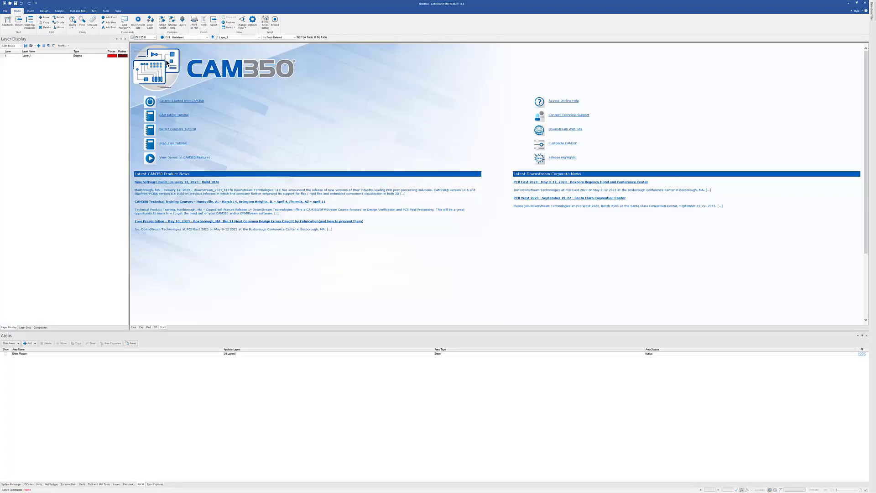
# - Import all Gerber and drill files from the 274x DST Demo folder directly, without defining layer types or stackup
pyautogui.click(5, 11)
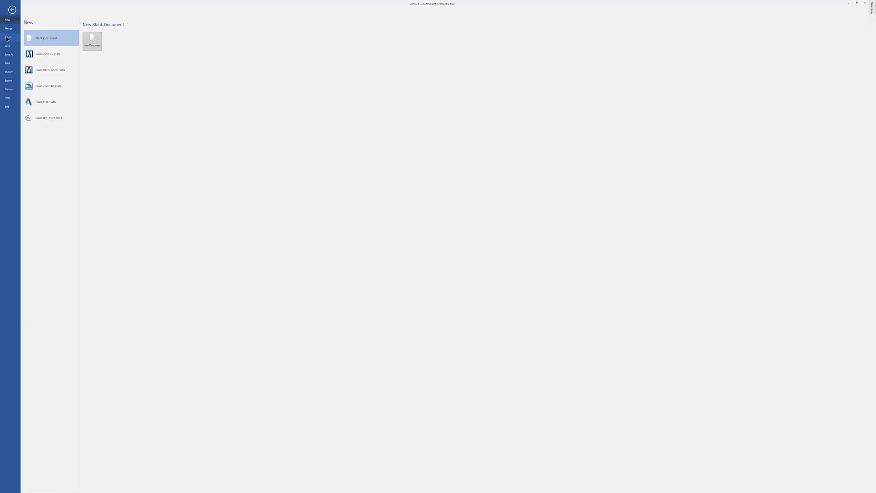
pyautogui.click(10, 73)
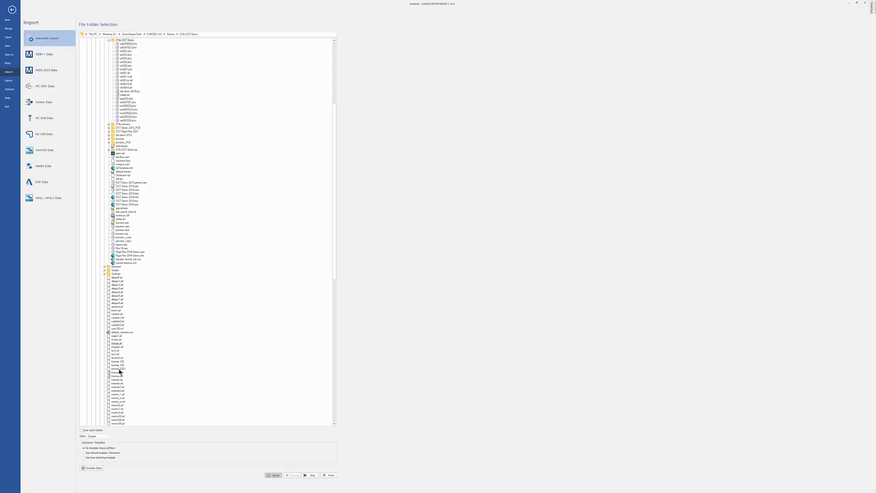
pyautogui.click(326, 476)
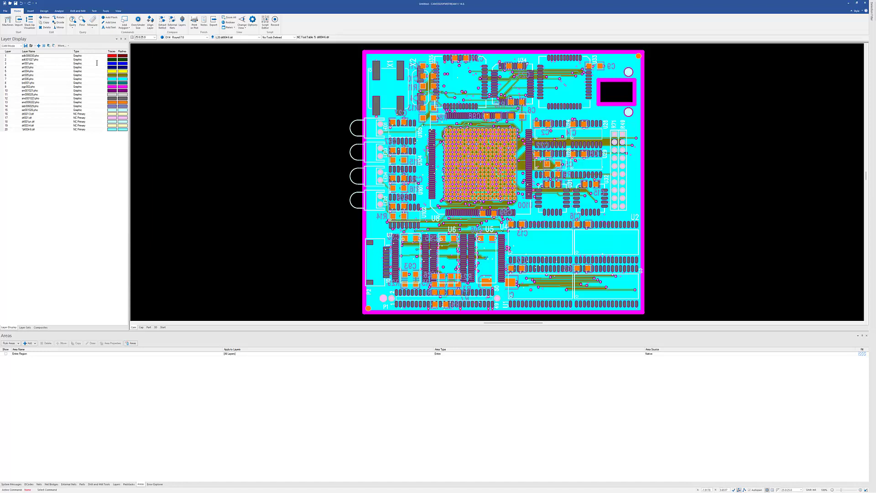
# - Set the type of layer art001.pho to Top and display layer art003.pho on its own
pyautogui.click(97, 63)
pyautogui.click(105, 64)
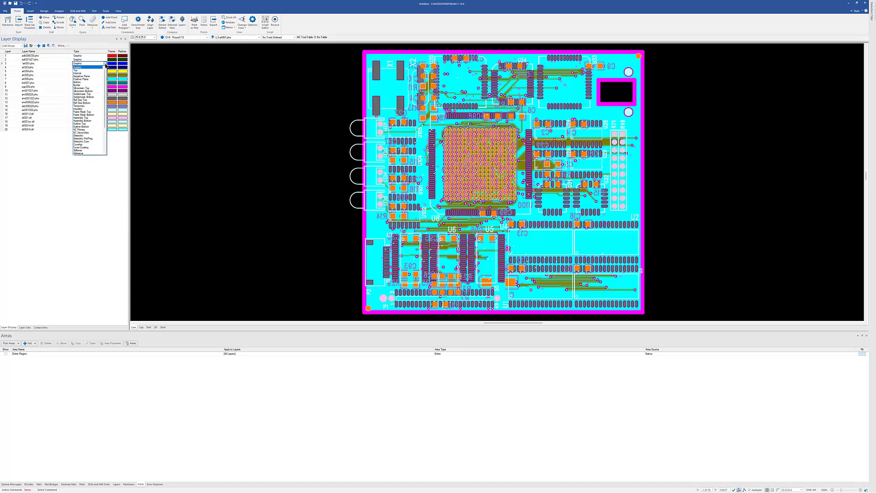
pyautogui.click(77, 69)
pyautogui.click(37, 68)
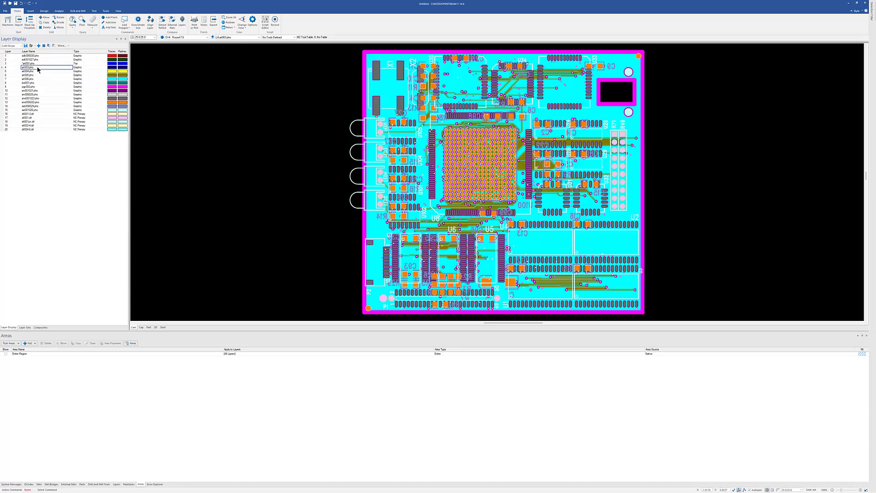
pyautogui.doubleClick(38, 69)
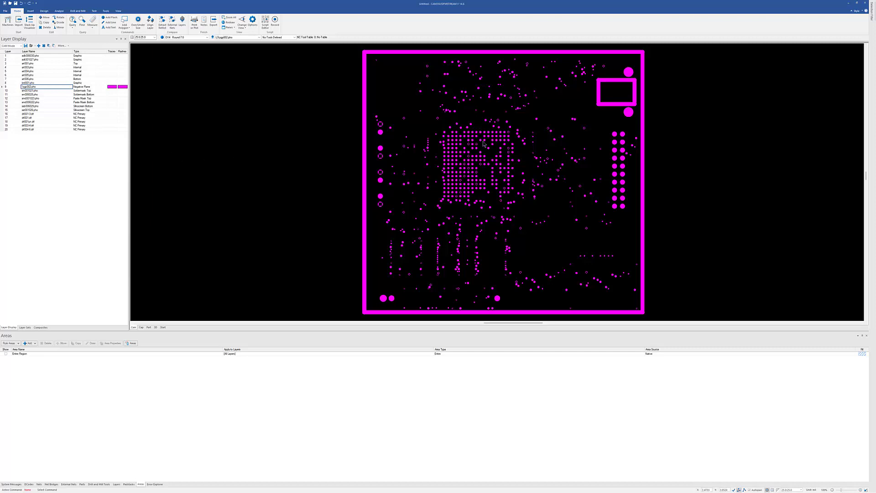
# - Start a new blind and buried layer set and add art001.pho, pgp002.pho and art003.pho in that order
pyautogui.moveTo(503, 135)
pyautogui.click(28, 327)
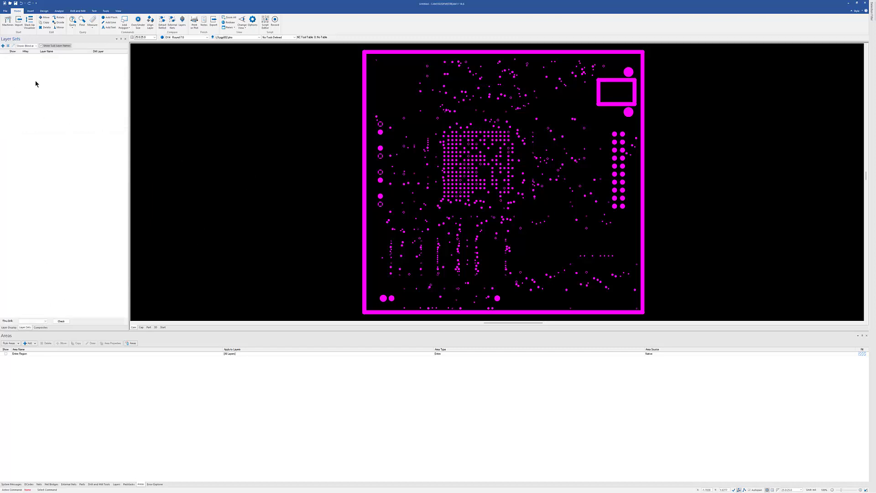
pyautogui.click(2, 47)
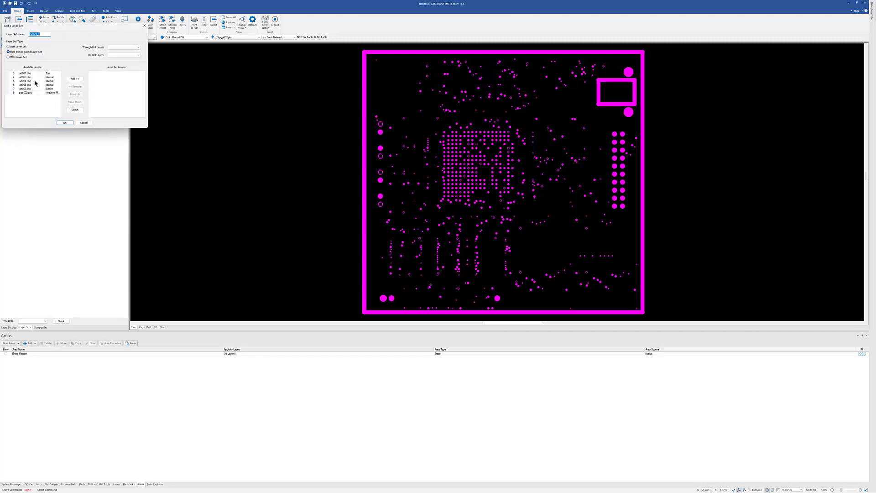
pyautogui.click(28, 73)
pyautogui.click(75, 79)
pyautogui.click(32, 88)
pyautogui.click(74, 78)
pyautogui.click(32, 73)
pyautogui.click(75, 79)
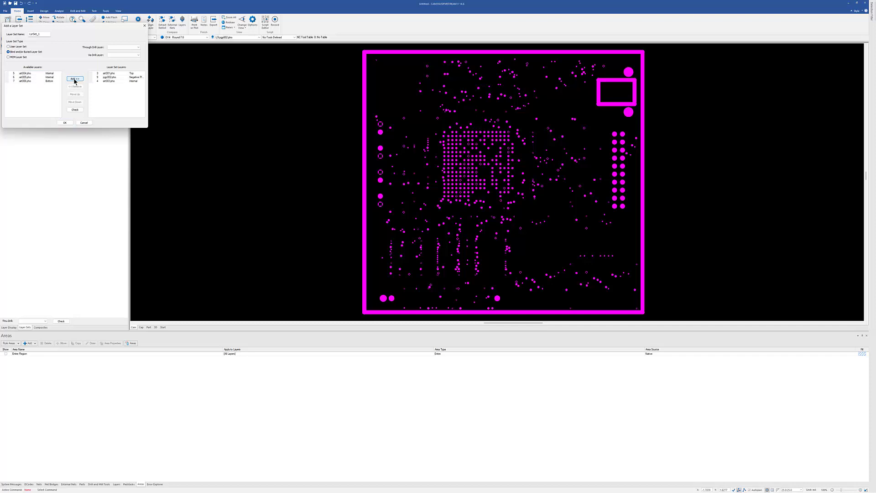
# - Assign drl001-3.drl as the via drill layer and drl001.drl as the through drill layer, and create the layer set
pyautogui.click(132, 55)
pyautogui.click(132, 59)
pyautogui.click(139, 47)
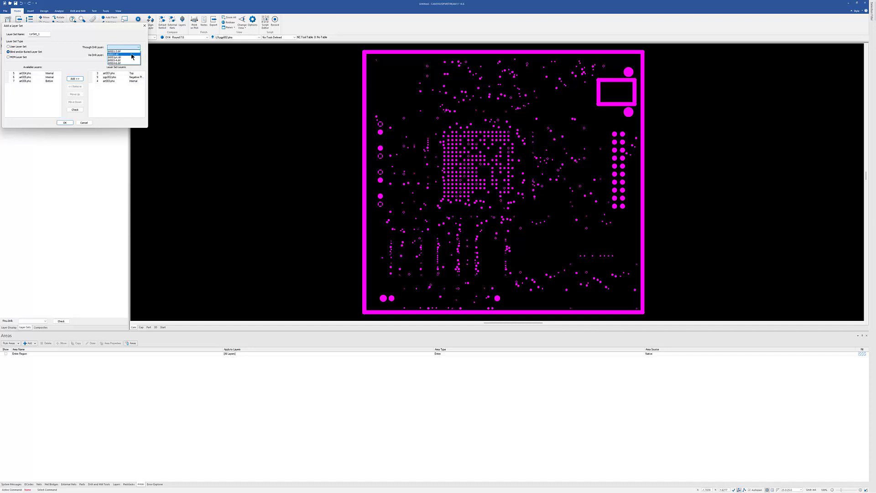
pyautogui.click(131, 55)
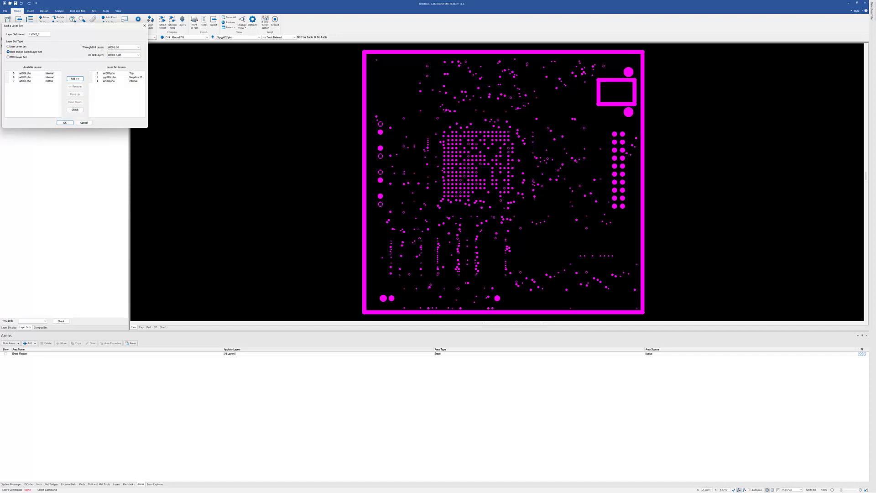
pyautogui.click(65, 122)
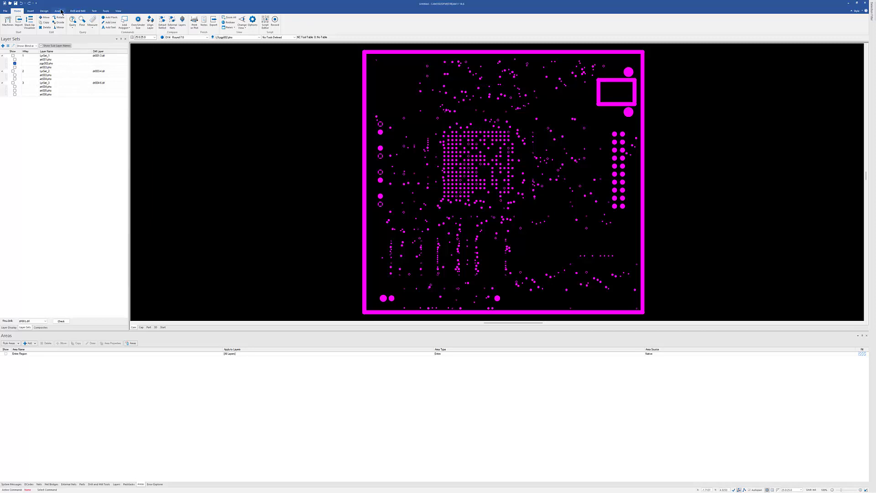
# - Extract the CAM netlist using the blind and buried layer sets and drl001.drl as the through-hole drill
pyautogui.click(61, 11)
pyautogui.click(6, 23)
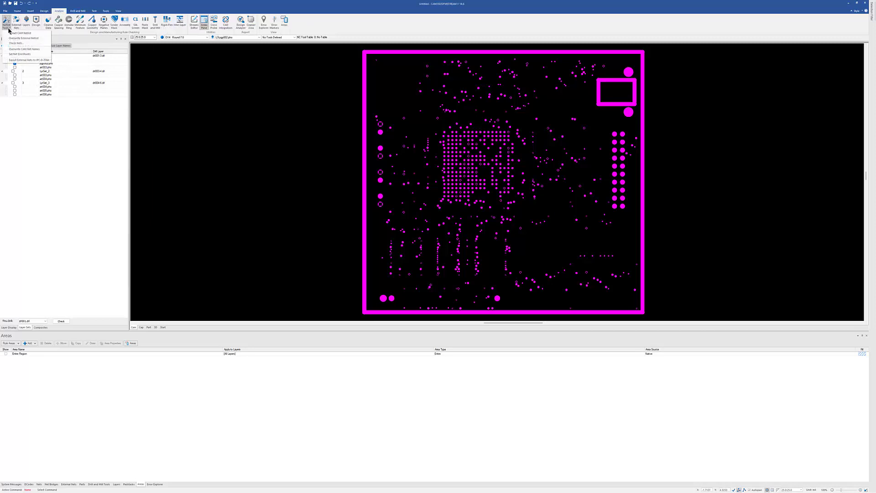
pyautogui.click(13, 33)
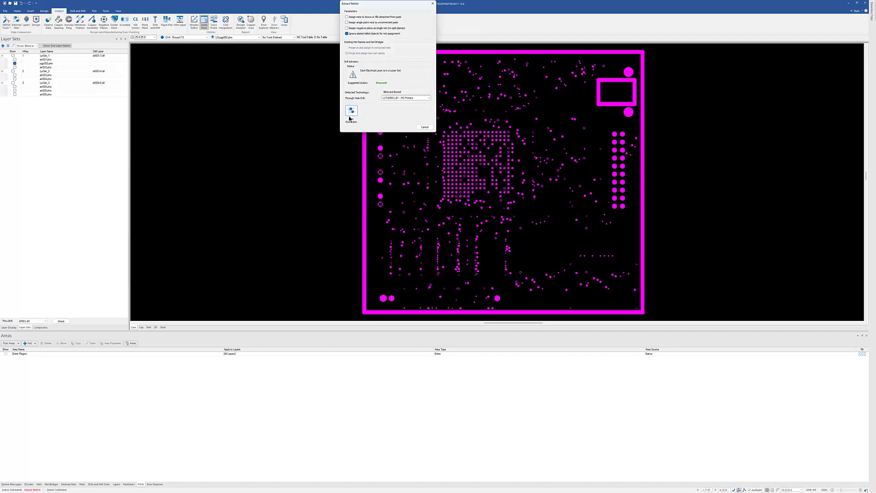
pyautogui.click(350, 114)
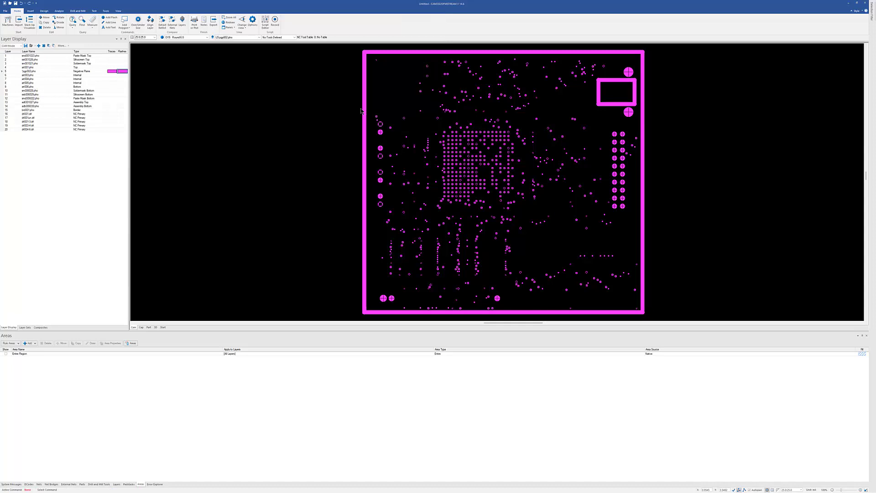
# - Display all layers and review the extracted nets list and the defined layer sets
pyautogui.click(47, 46)
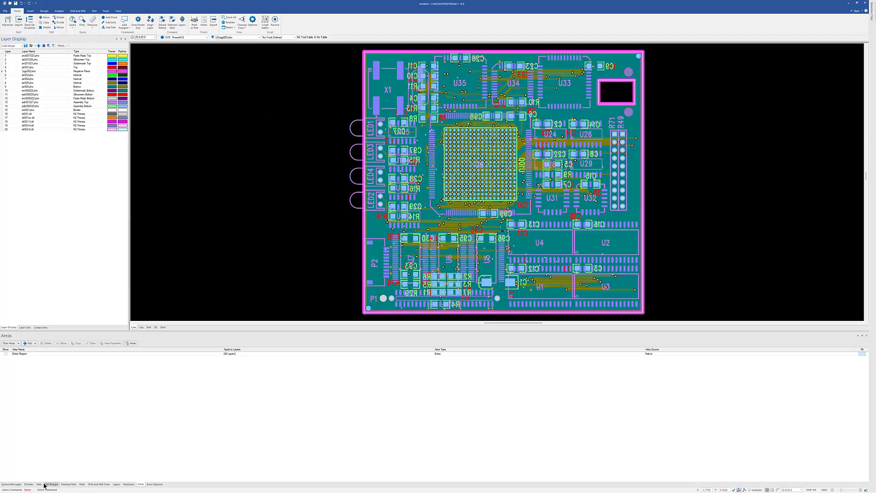
pyautogui.click(39, 484)
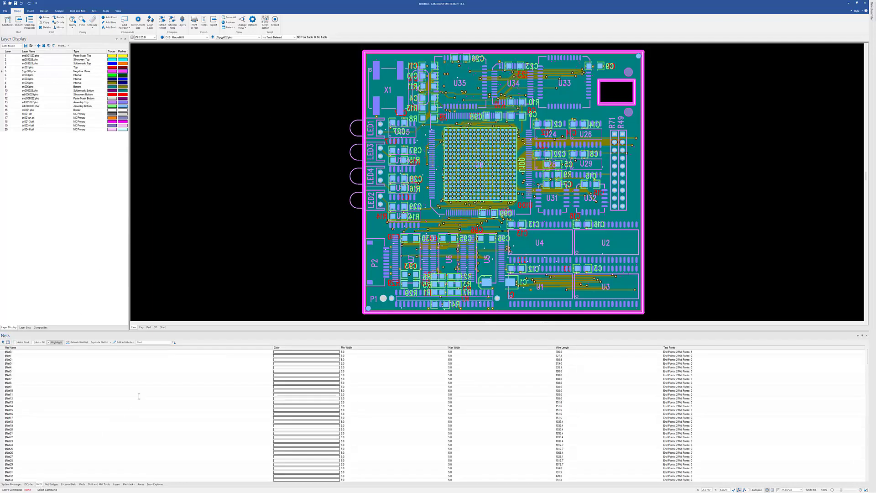
pyautogui.click(25, 327)
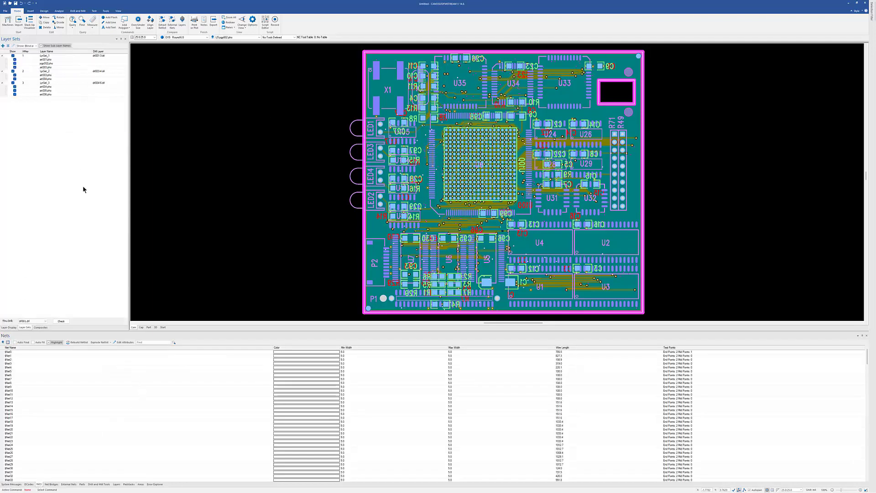